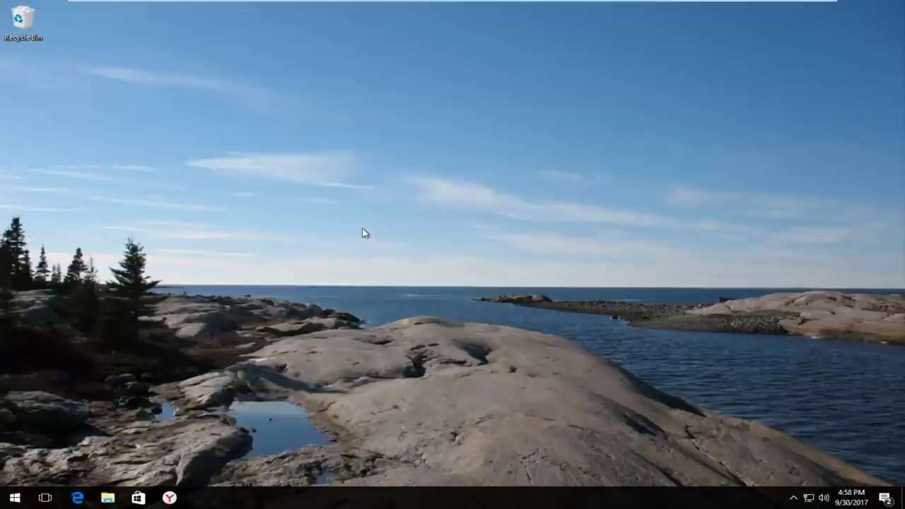
Go from the desktop's Display settings to Advanced display settings and scroll to the adapter properties link.
right_click(373, 178)
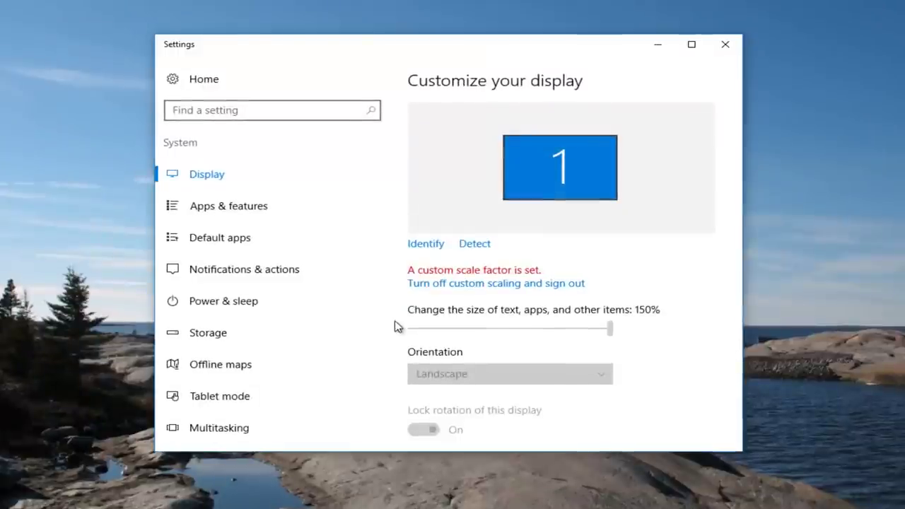
scroll(635, 175, "down", 2)
scroll(635, 175, "down", 1)
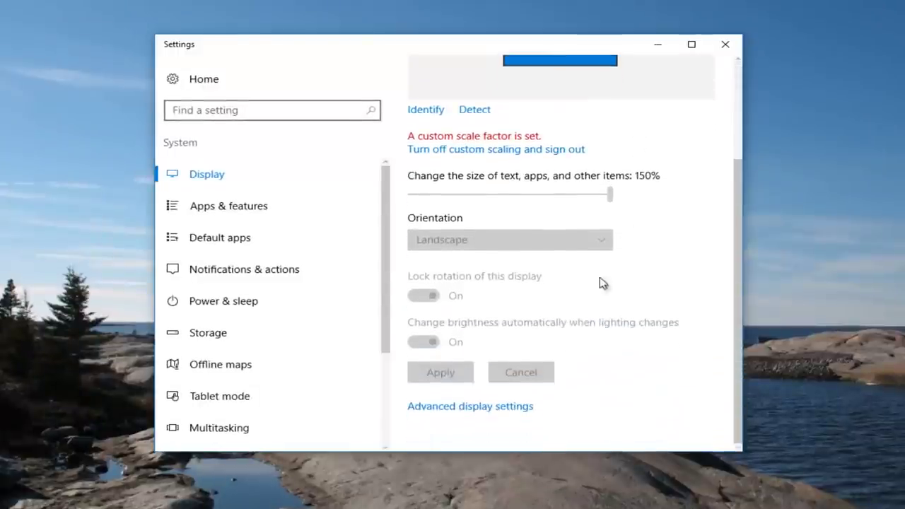
left_click(489, 409)
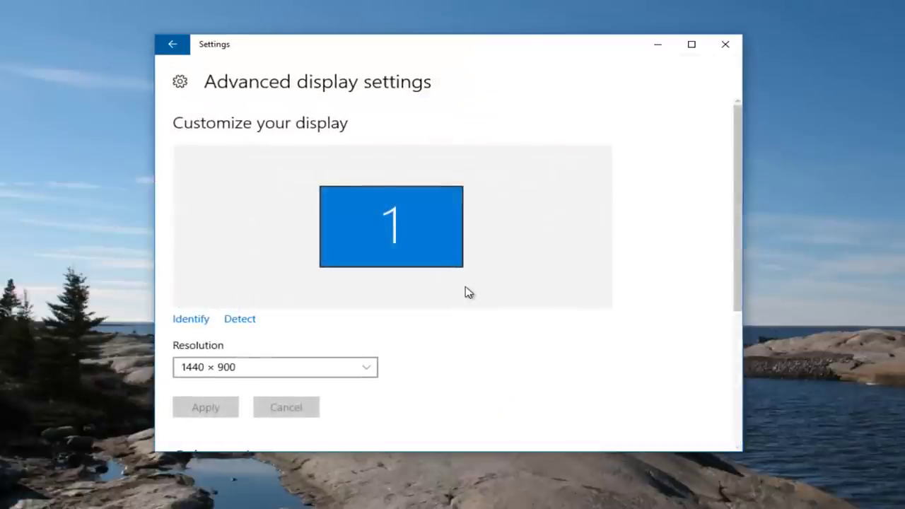
scroll(630, 188, "down", 2)
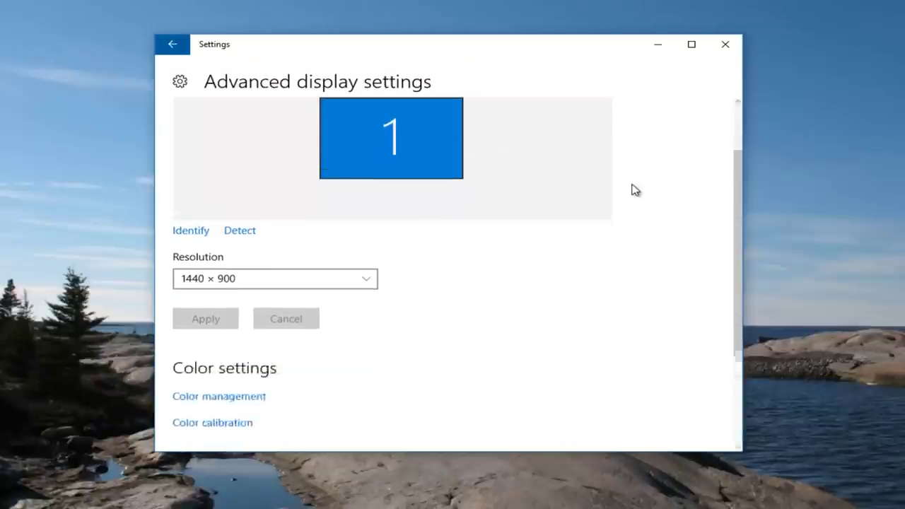
scroll(630, 188, "down", 3)
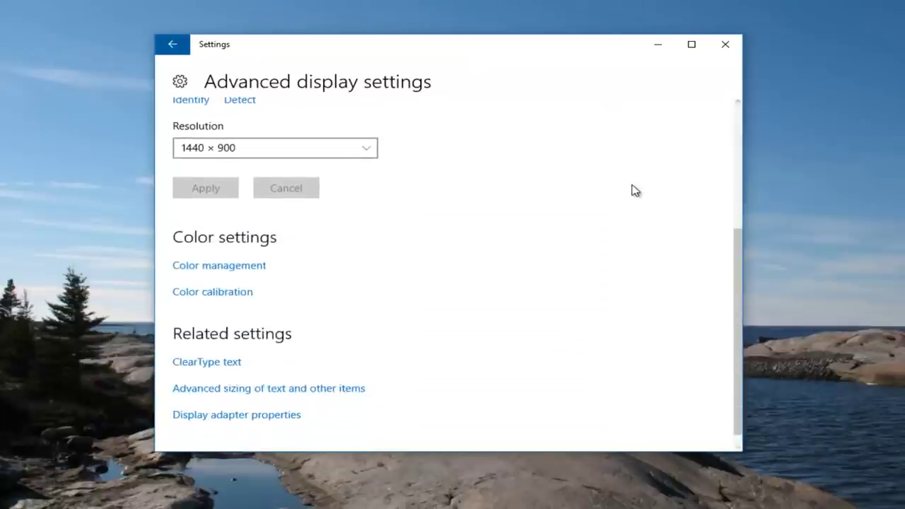
Open the VMware SVGA 3D adapter's Driver tab and launch Update Driver.
left_click(234, 410)
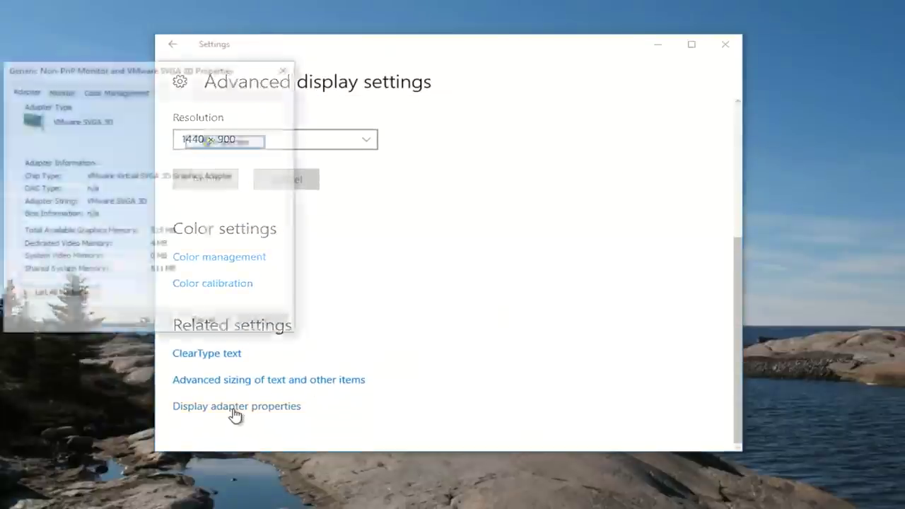
left_click_drag(149, 69, 420, 121)
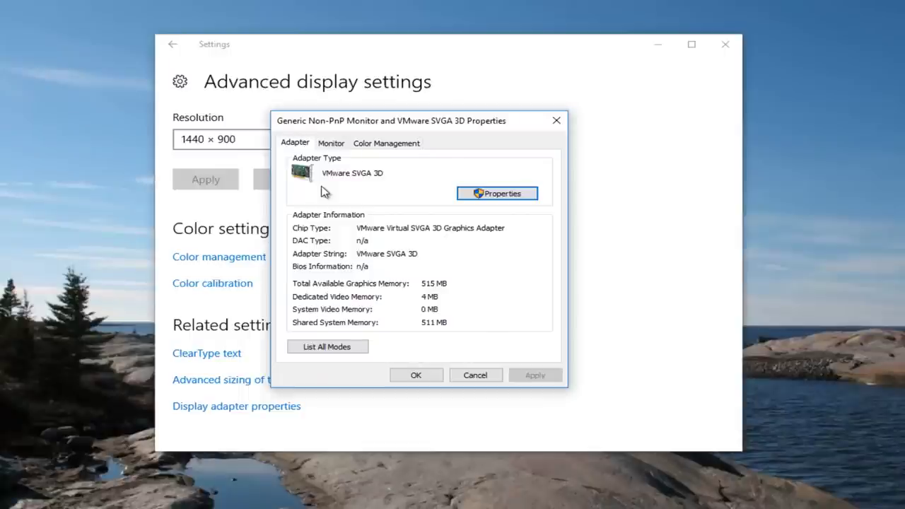
left_click(495, 199)
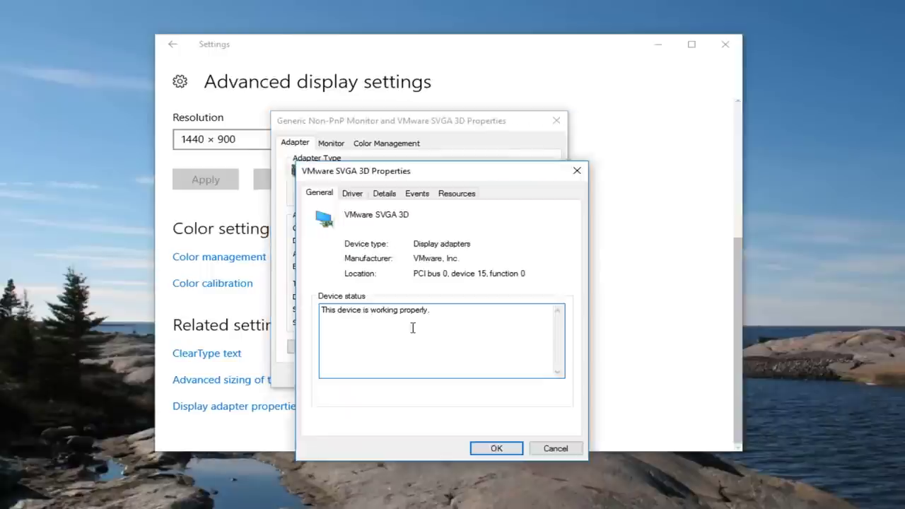
left_click(356, 195)
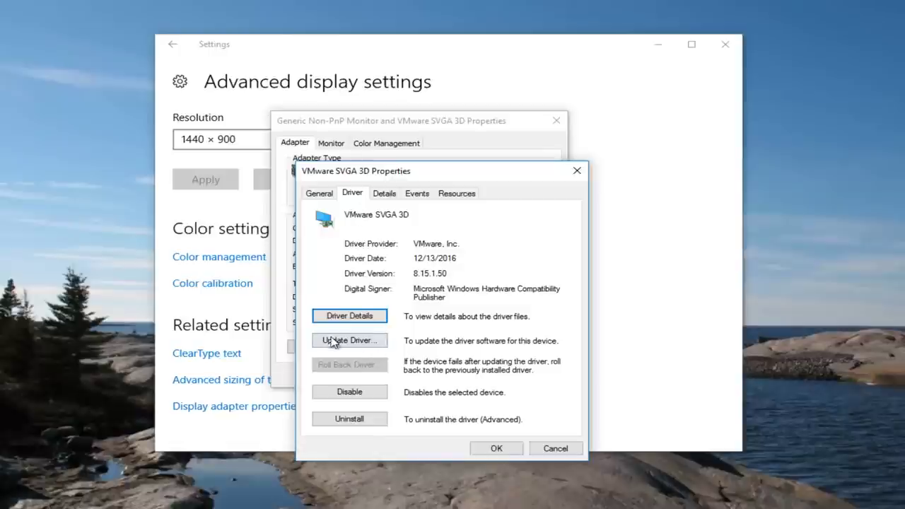
left_click(344, 343)
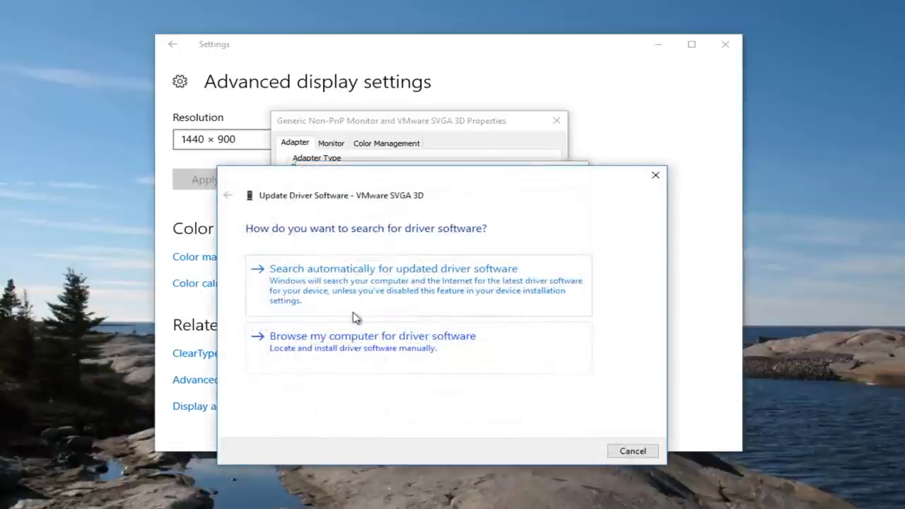
Search automatically for a newer VMware SVGA 3D driver, then close the wizard once it reports the best is installed.
left_click(342, 282)
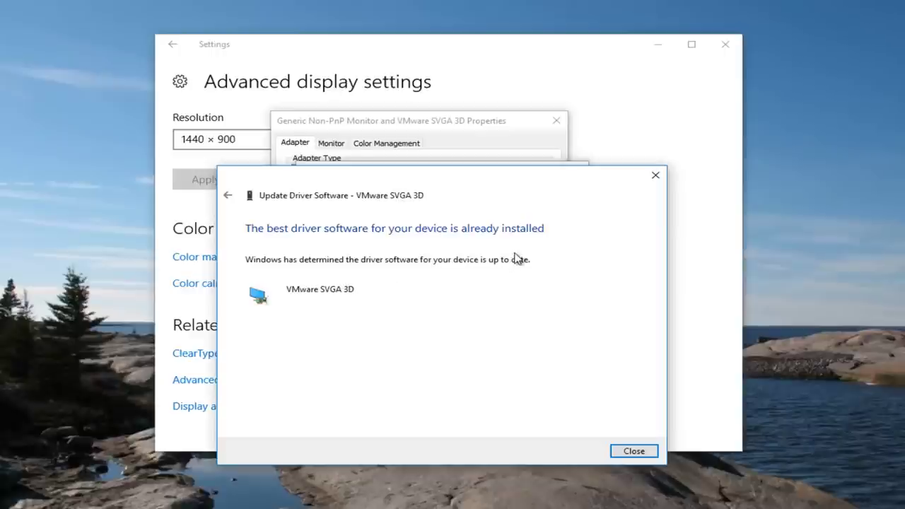
left_click(618, 451)
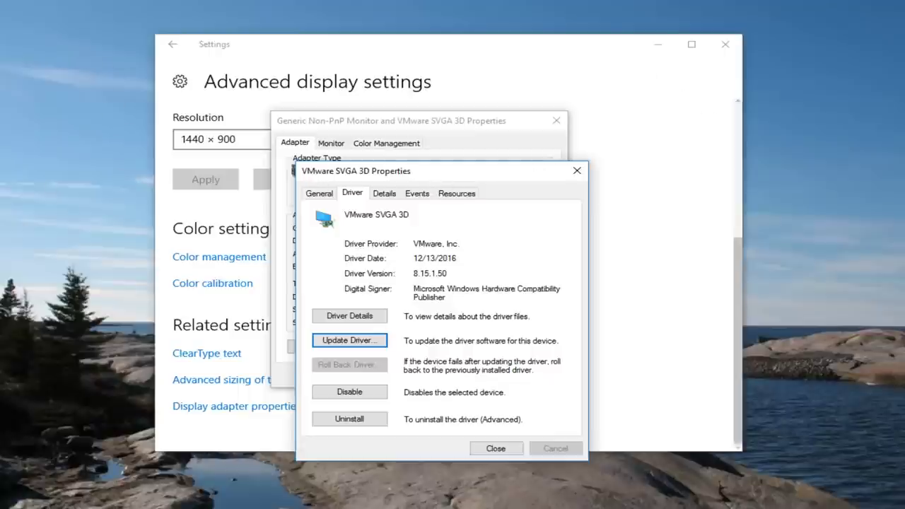
Reposition the VMware SVGA 3D Properties dialog and uninstall the adapter's driver.
right_click(1, 147)
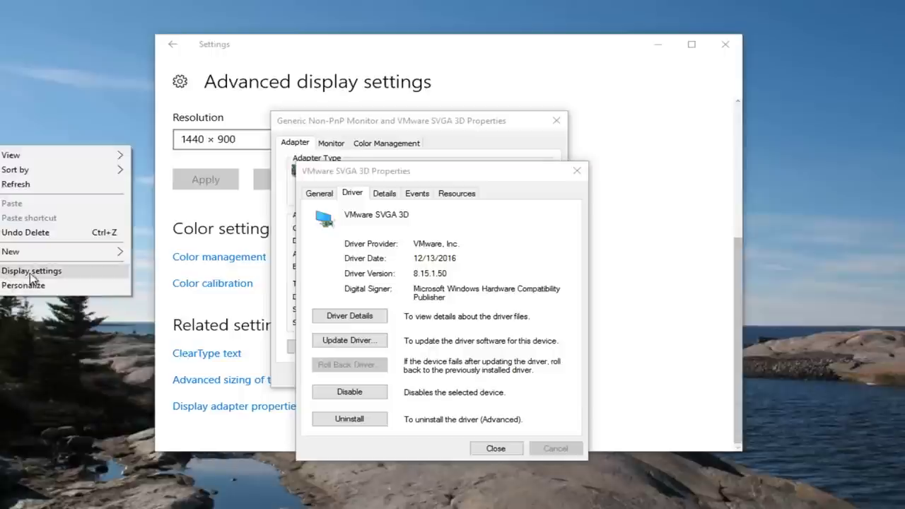
left_click_drag(410, 177, 661, 114)
left_click(385, 128)
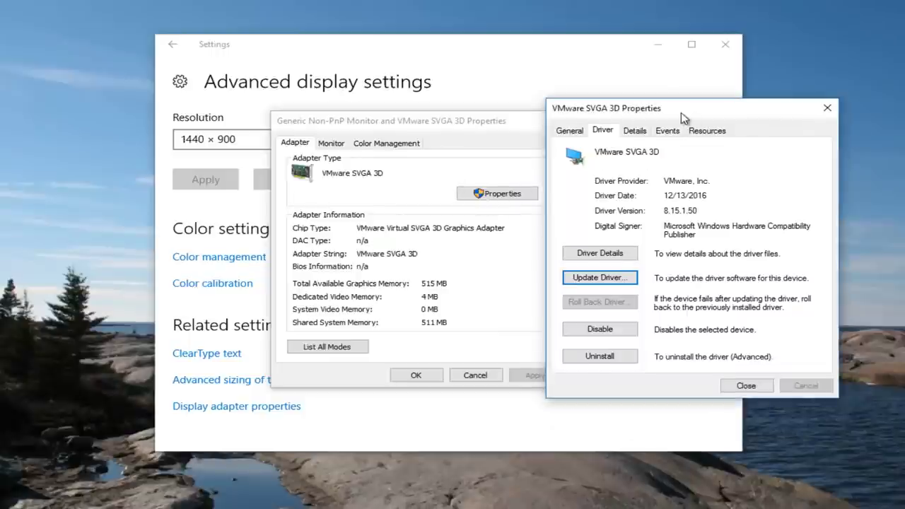
left_click_drag(682, 113, 447, 99)
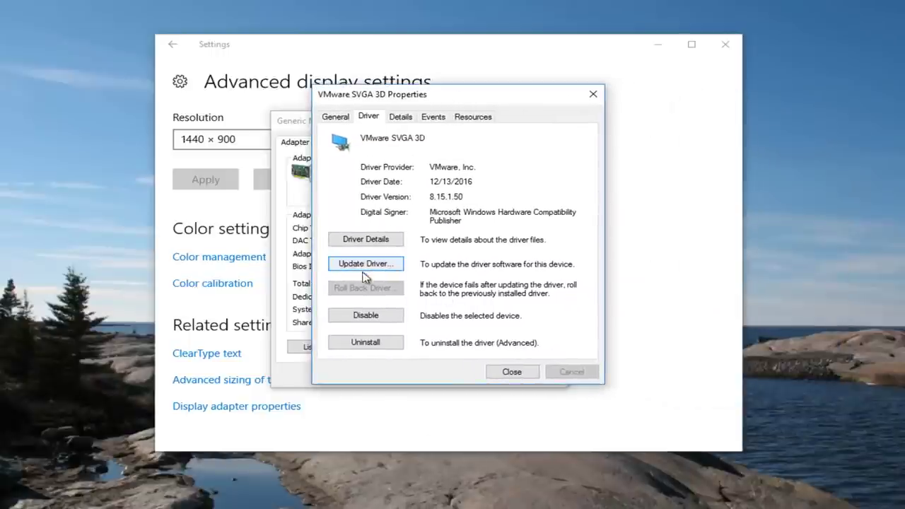
left_click(364, 344)
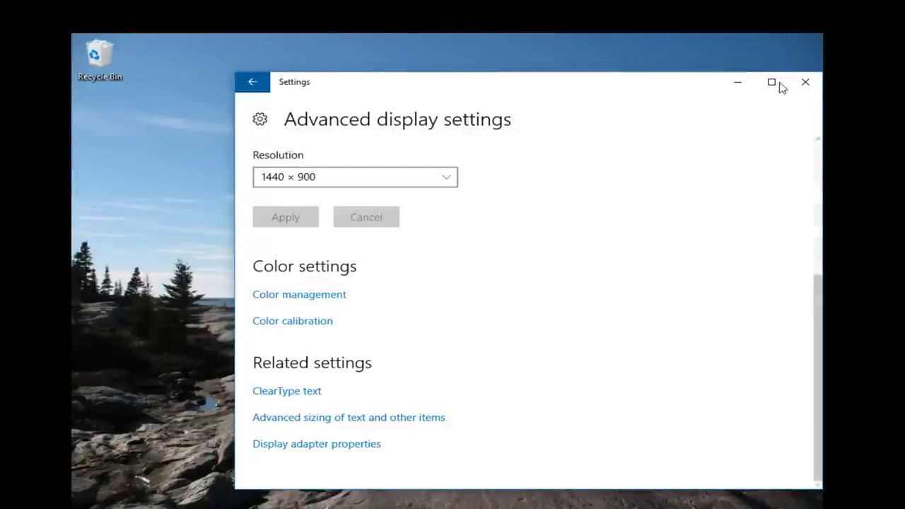
Close Settings and the adapter dialog, then open and dismiss the Start menu's Power options.
left_click(805, 82)
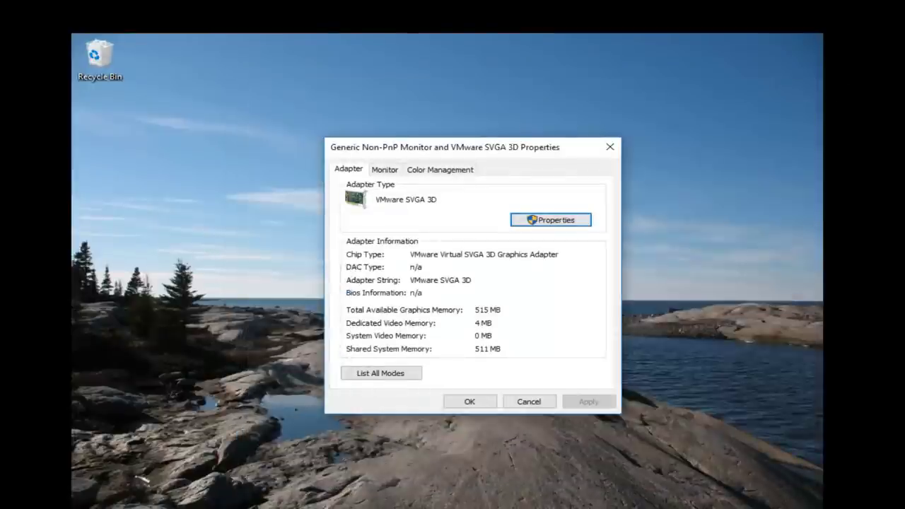
left_click(609, 147)
left_click(145, 460)
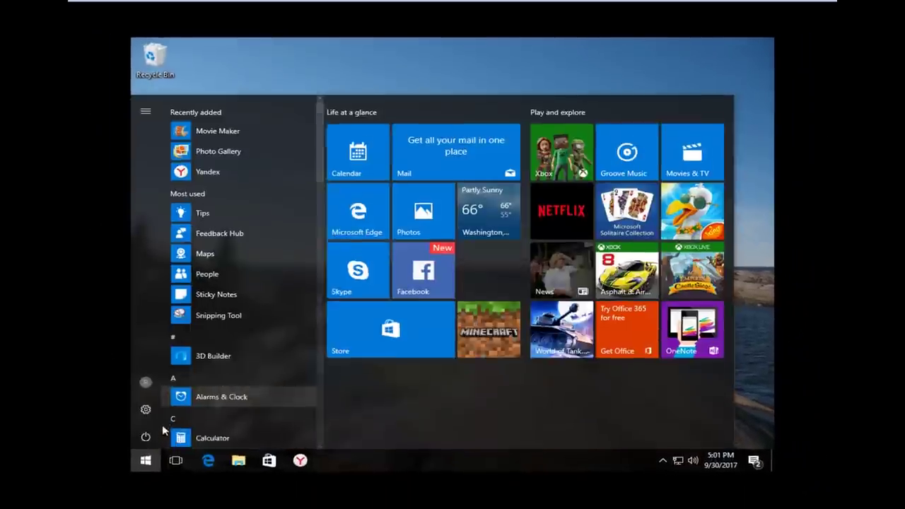
left_click(146, 435)
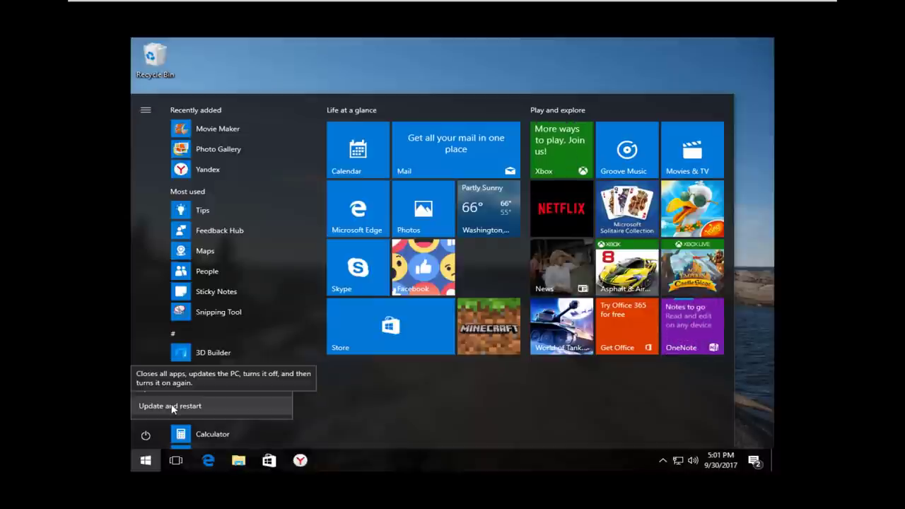
left_click(172, 406)
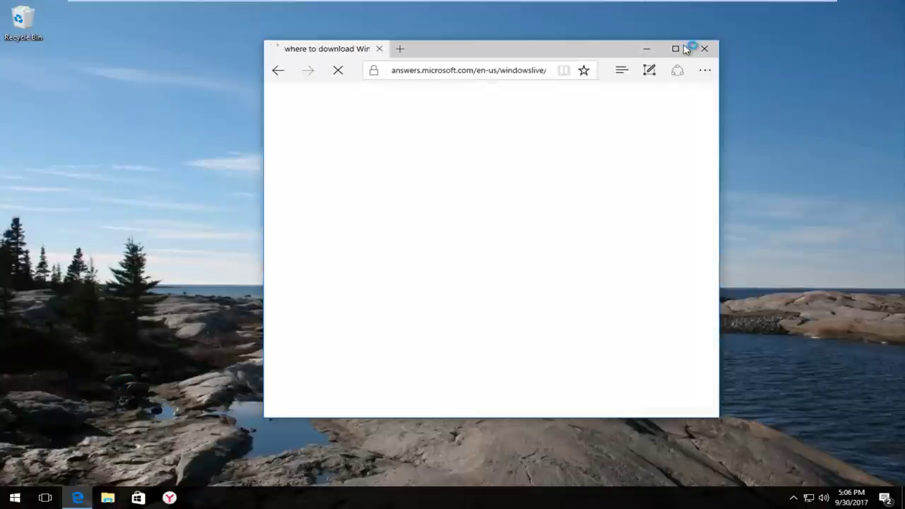
Maximize Edge, go to google.com and search for 'amd graphics driver download'.
double_click(391, 44)
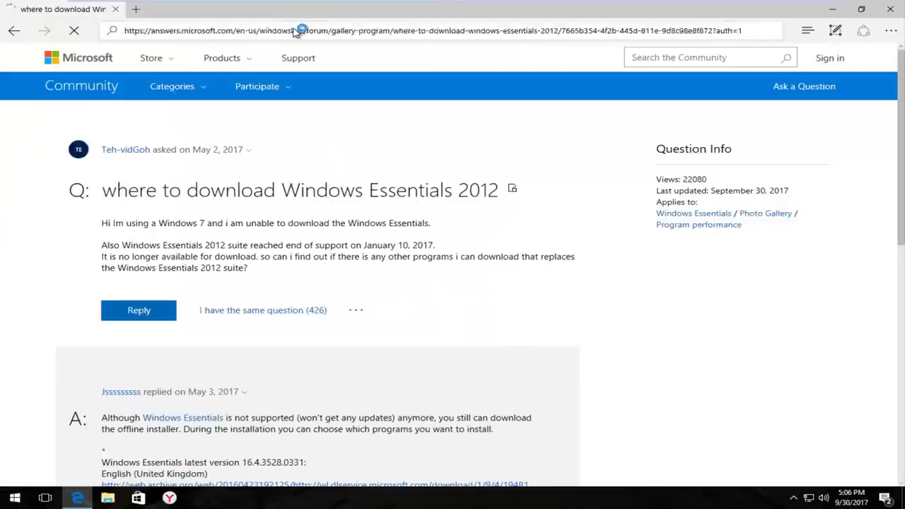
double_click(293, 32)
triple_click(292, 31)
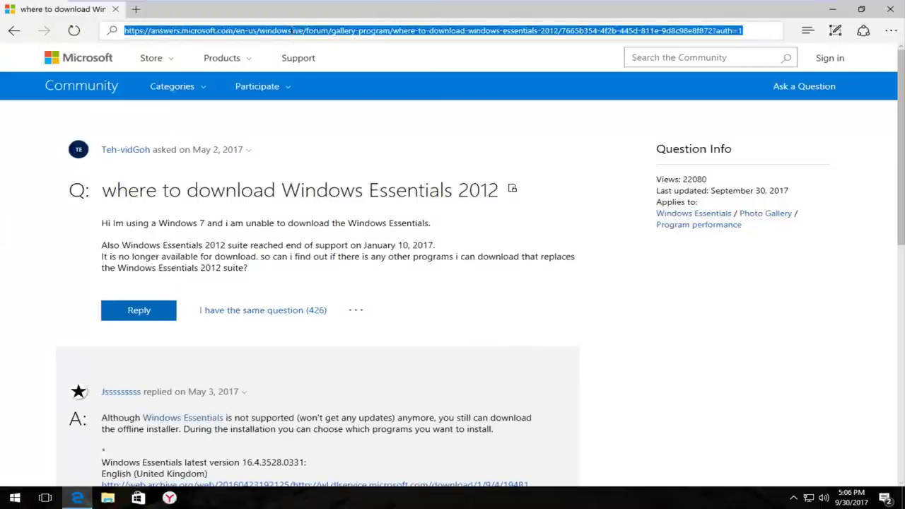
type("google.com")
key("Return")
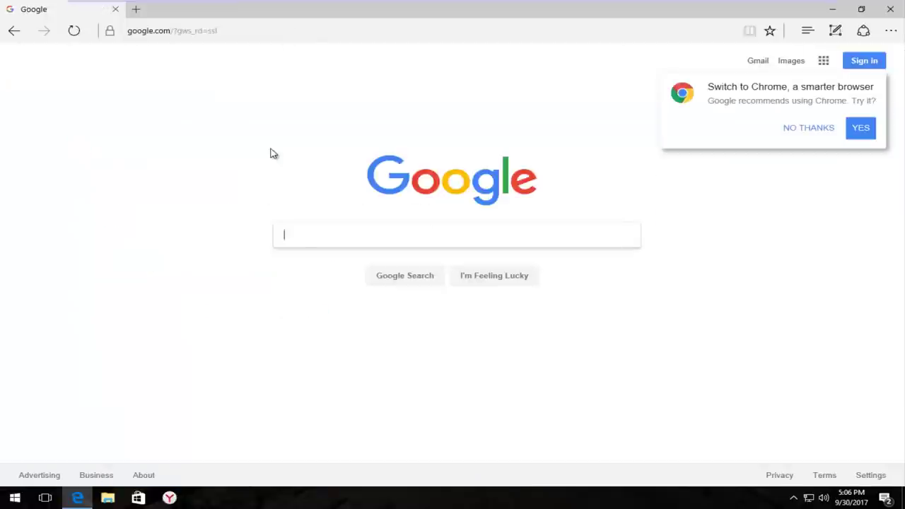
type("amd graphi")
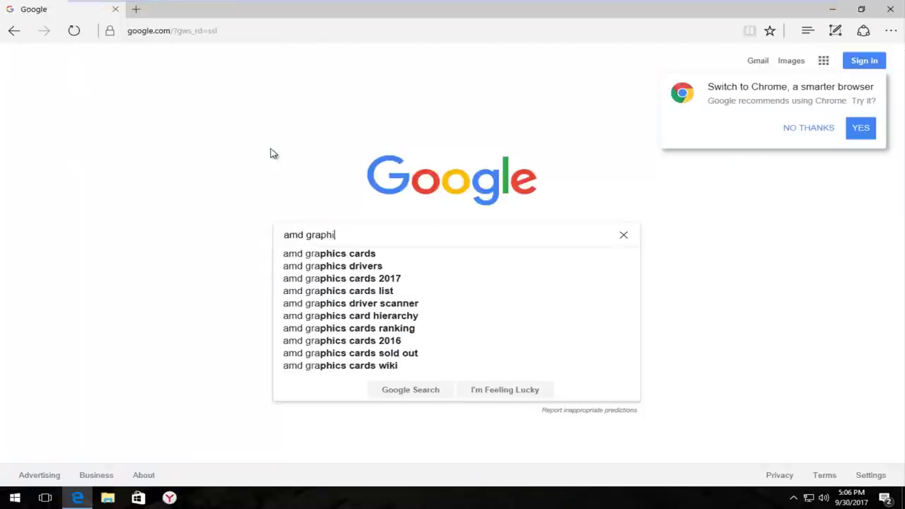
type("cs driver dow")
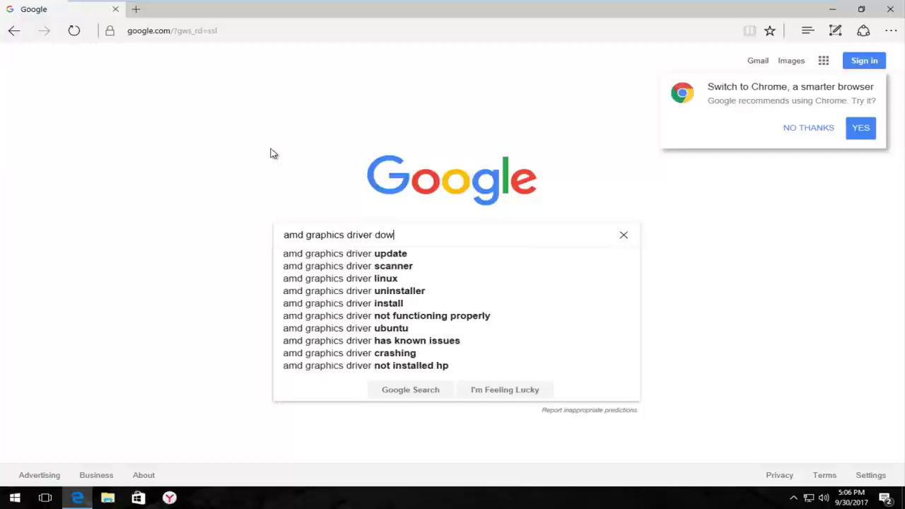
type("nload")
key("Return")
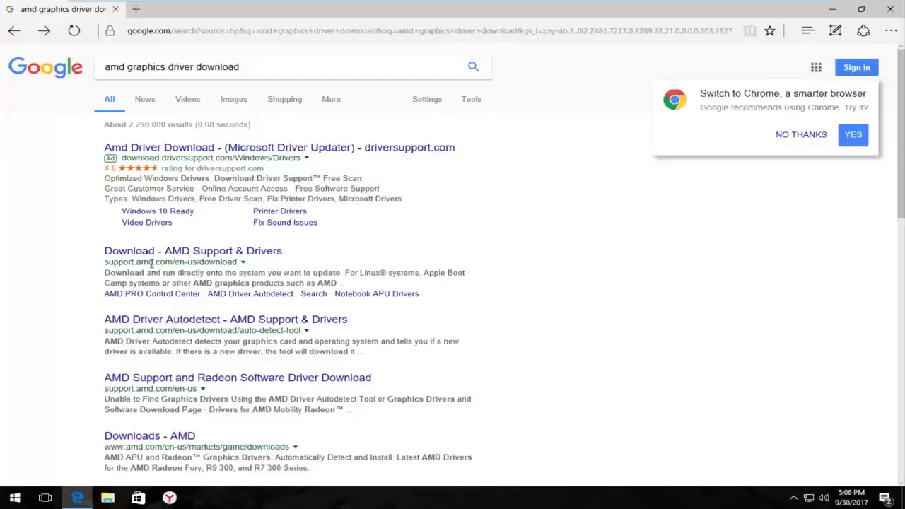
Visit the AMD Support & Drivers download page, then search 'nvidia drivergraphics' from the address bar.
left_click(283, 255)
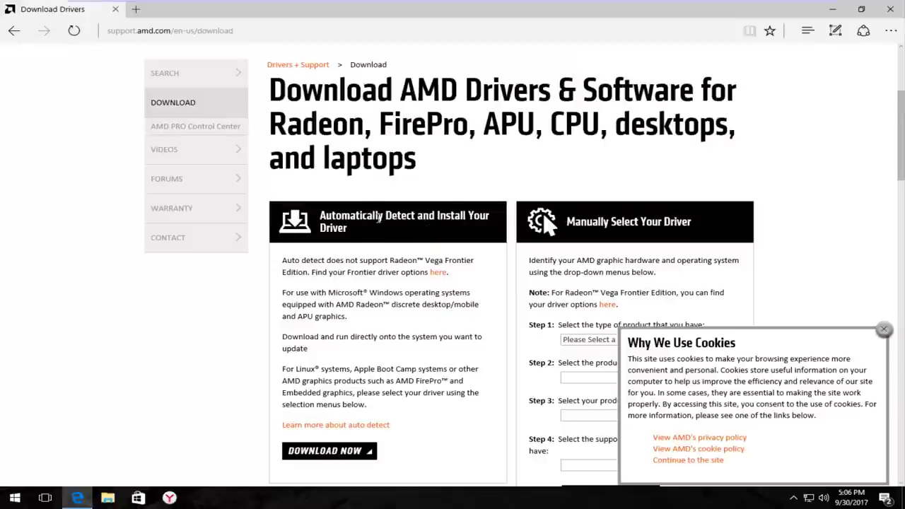
scroll(380, 220, "up", 3)
left_click(198, 32)
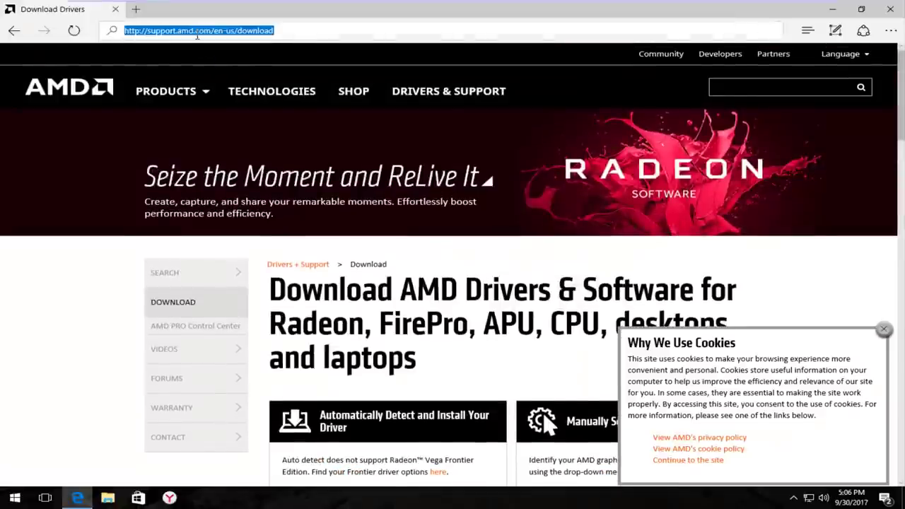
type("nvidia")
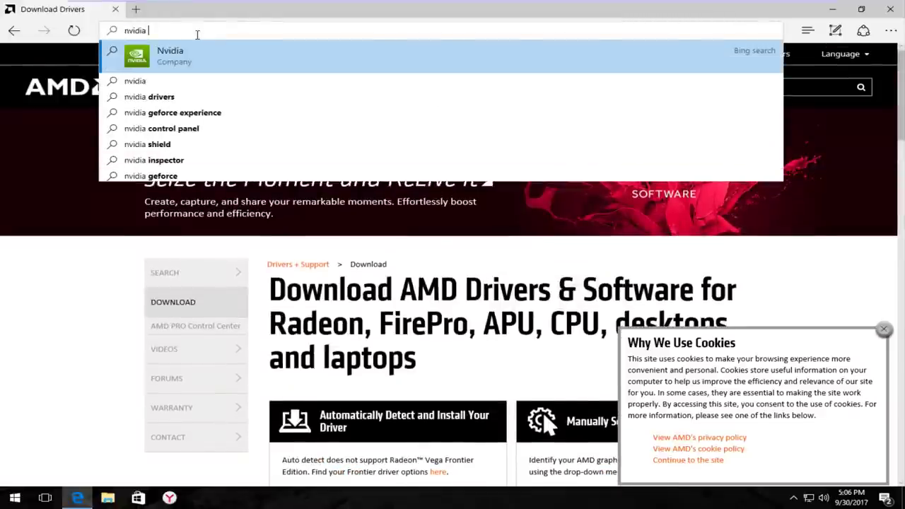
type(" drivergra")
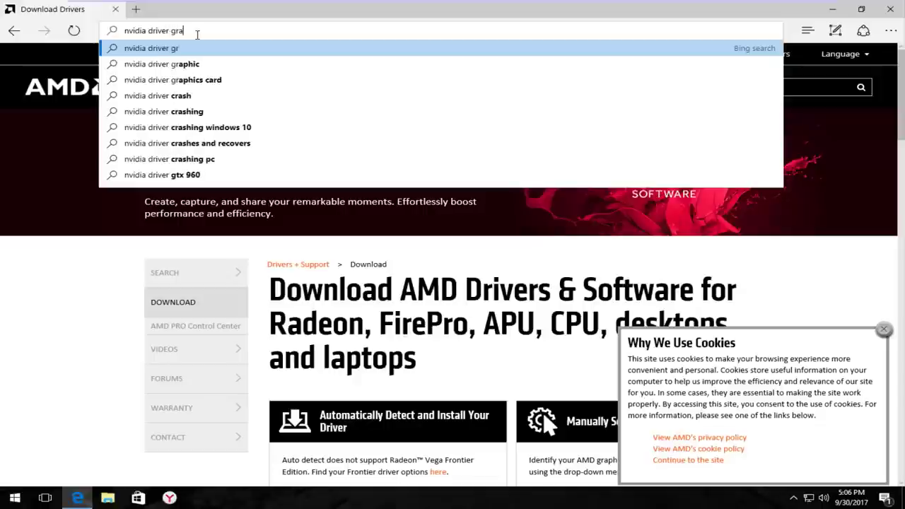
type("phics")
key("Return")
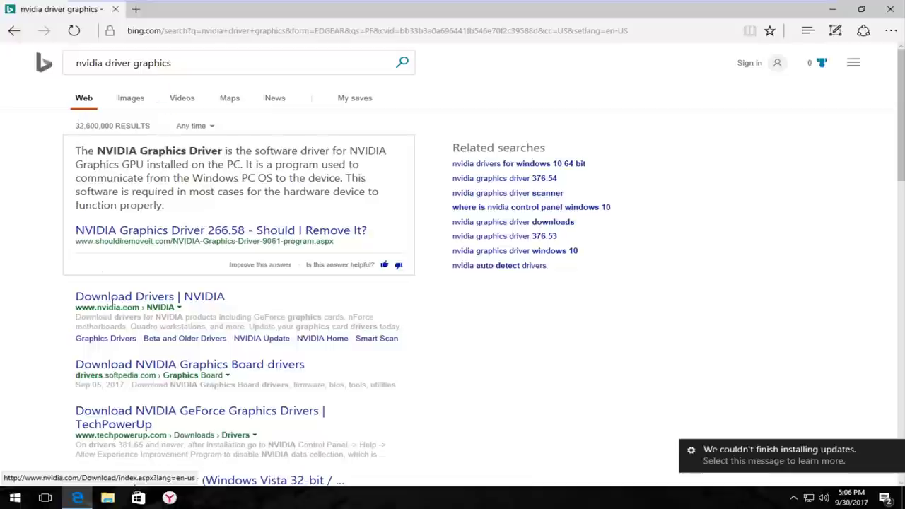
Open the 'Download Drivers | NVIDIA' result and scroll the Driver Downloads page slightly.
left_click(208, 301)
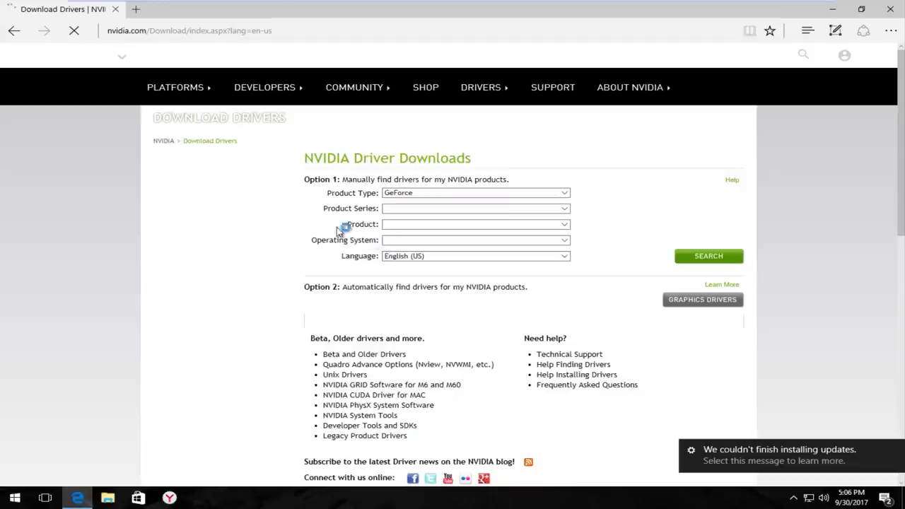
scroll(319, 291, "down", 1)
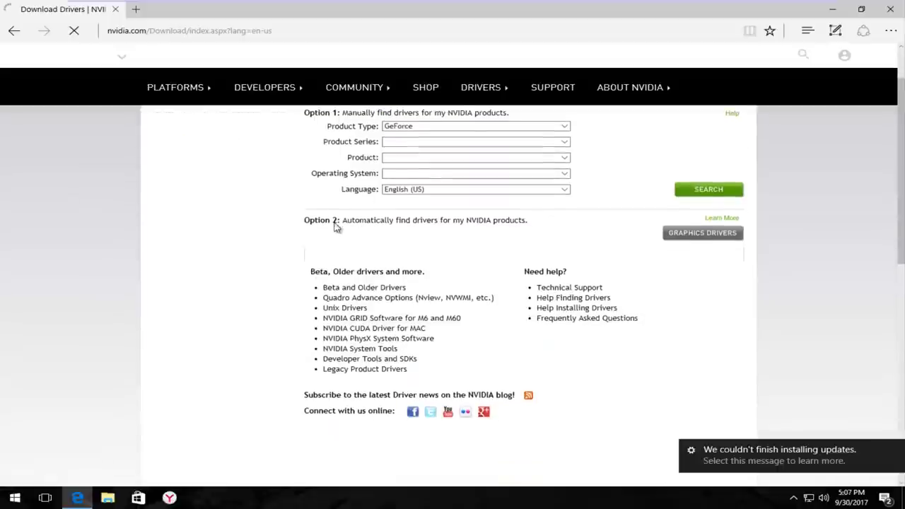